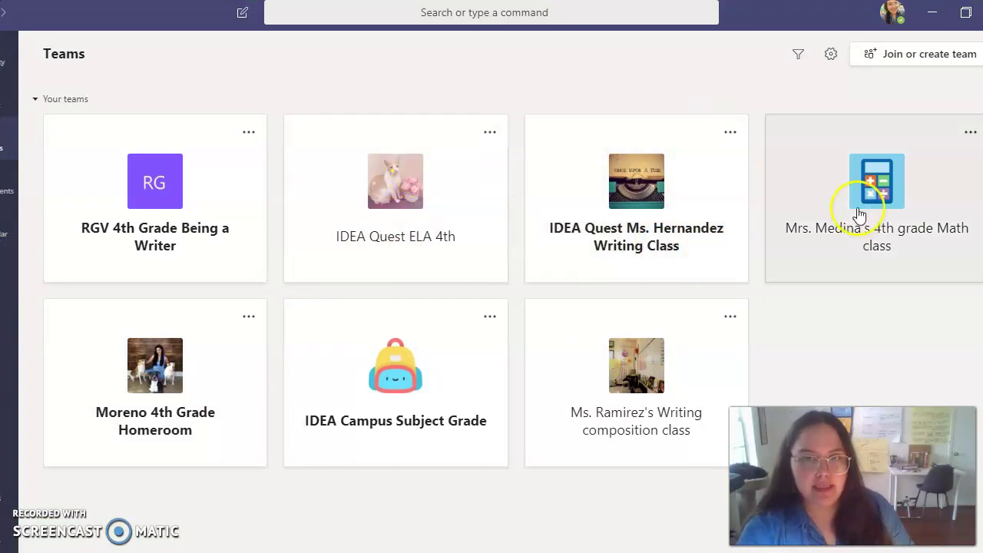
Open the writing composition class and expand the full 'Welcome back Amazing Writers!' post
left_click(627, 392)
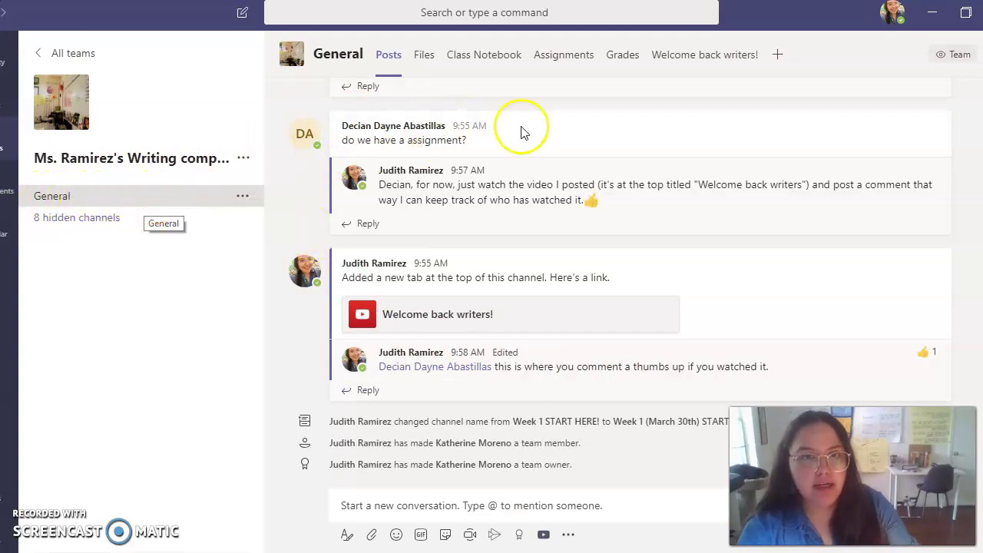
scroll(619, 222, "up", 5)
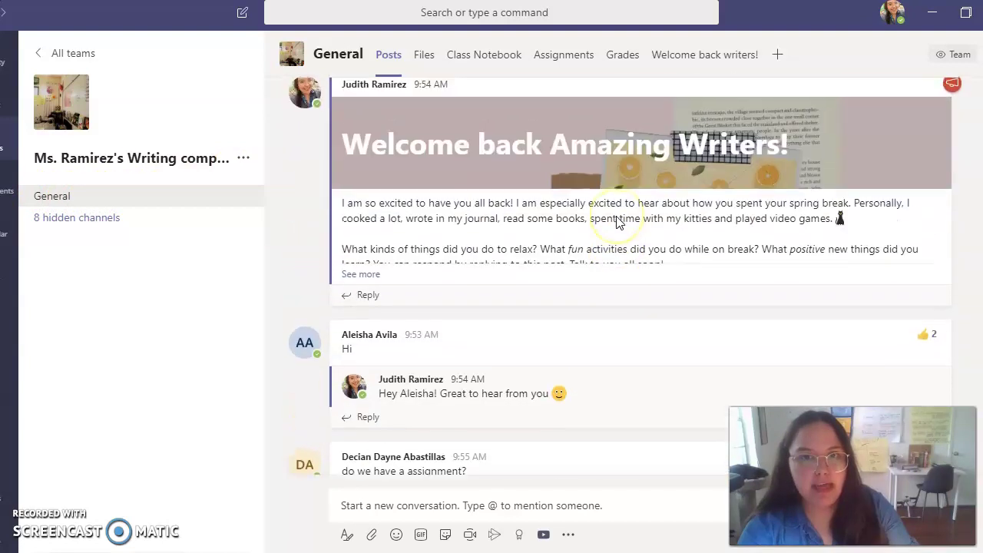
scroll(616, 215, "up", 2)
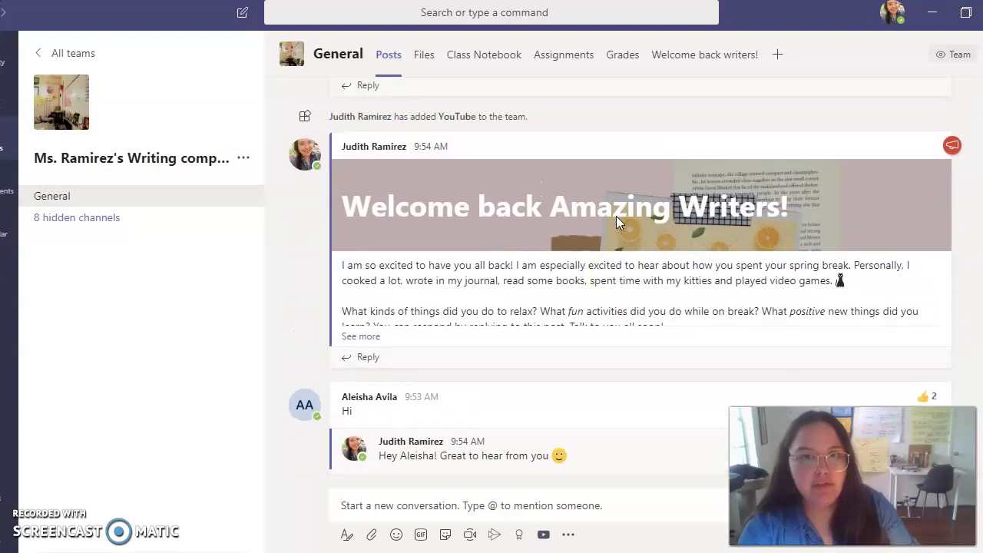
left_click(373, 335)
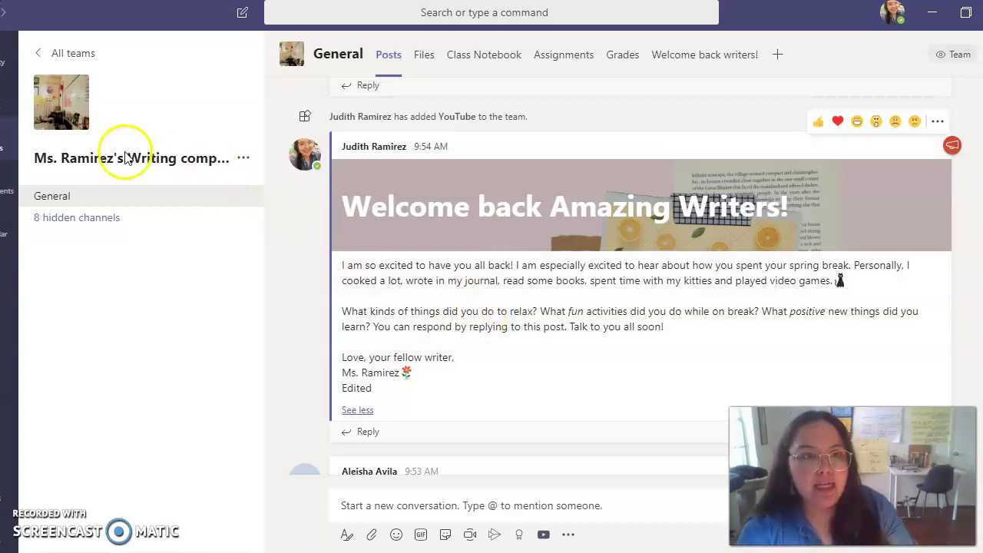
Show the hidden 'Week 1 (March 30th) START HERE!' channel, leaving 7 channels hidden
left_click(231, 221)
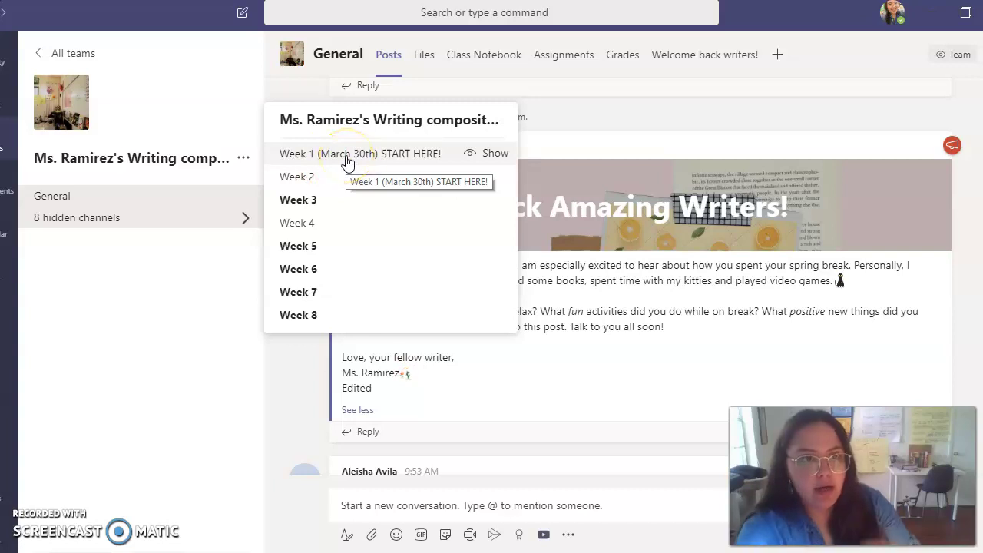
left_click(484, 156)
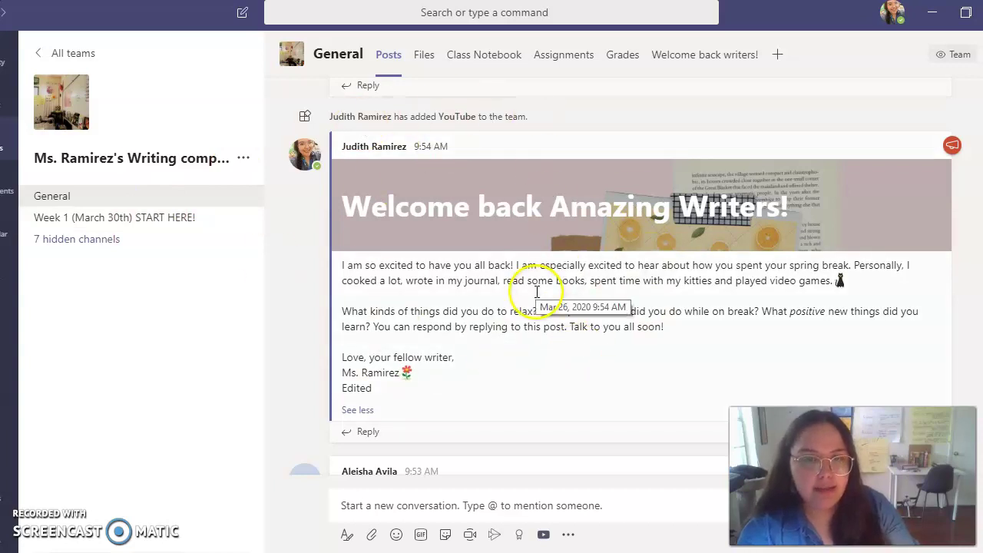
mouse_move(535, 283)
scroll(535, 282, "up", 2)
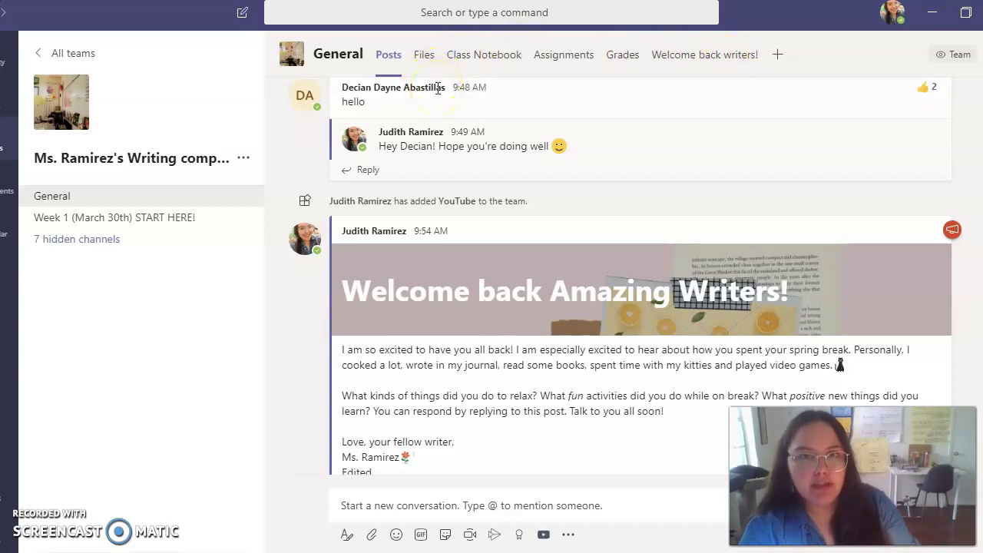
scroll(873, 167, "up", 5)
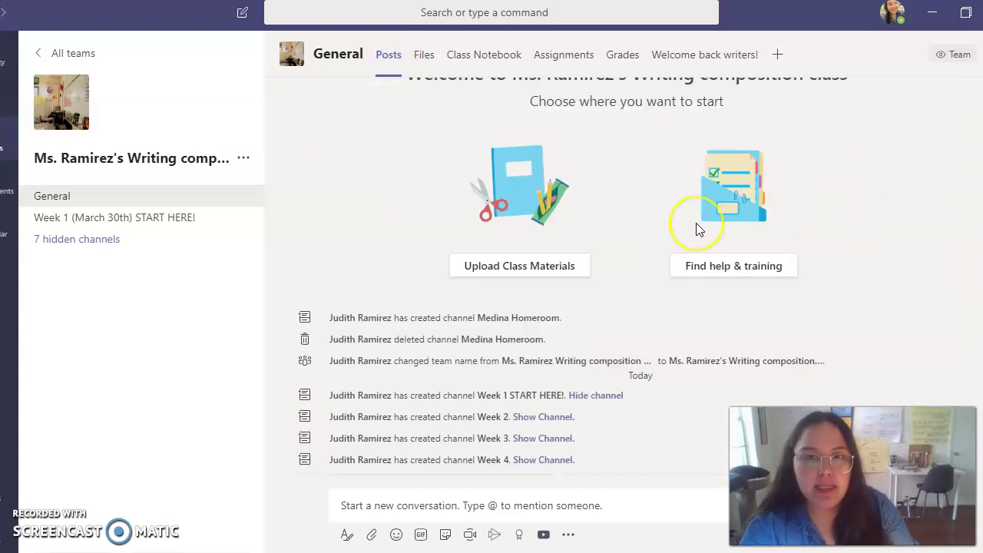
scroll(698, 226, "down", 10)
scroll(696, 223, "down", 2)
scroll(696, 223, "up", 2)
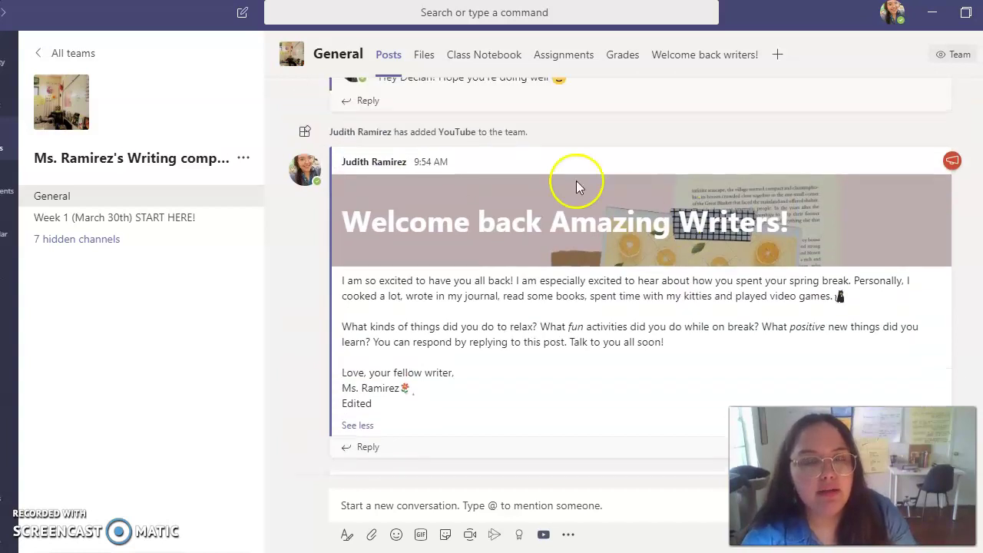
scroll(567, 202, "down", 3)
scroll(568, 202, "down", 4)
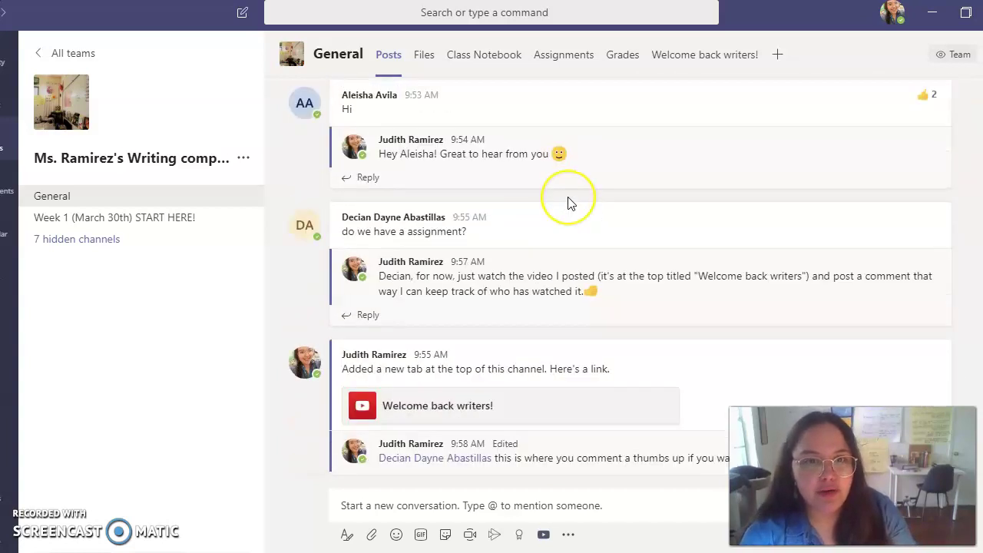
scroll(568, 201, "up", 1)
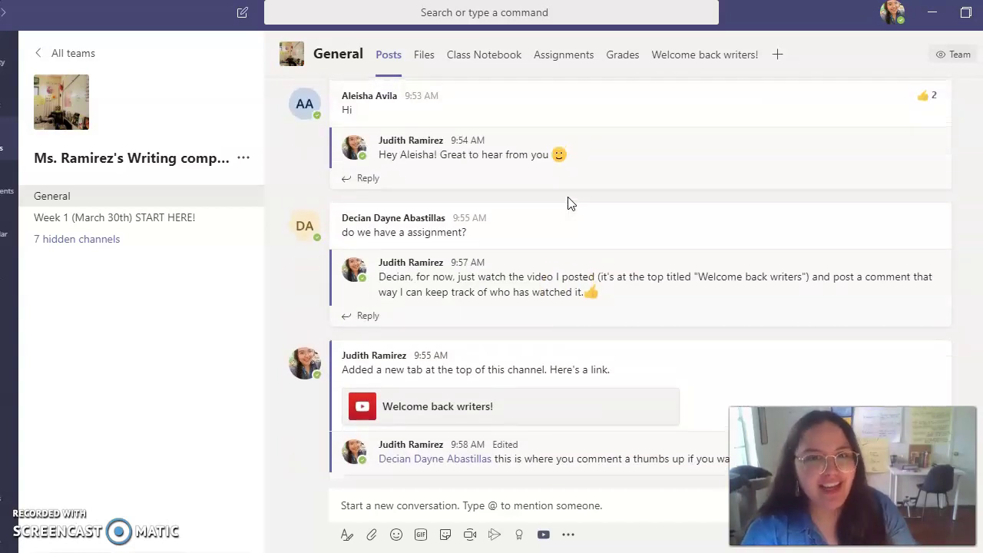
Open the 'Anchor charts from your journal' folder in General's Files and switch to Tiles view
left_click(415, 62)
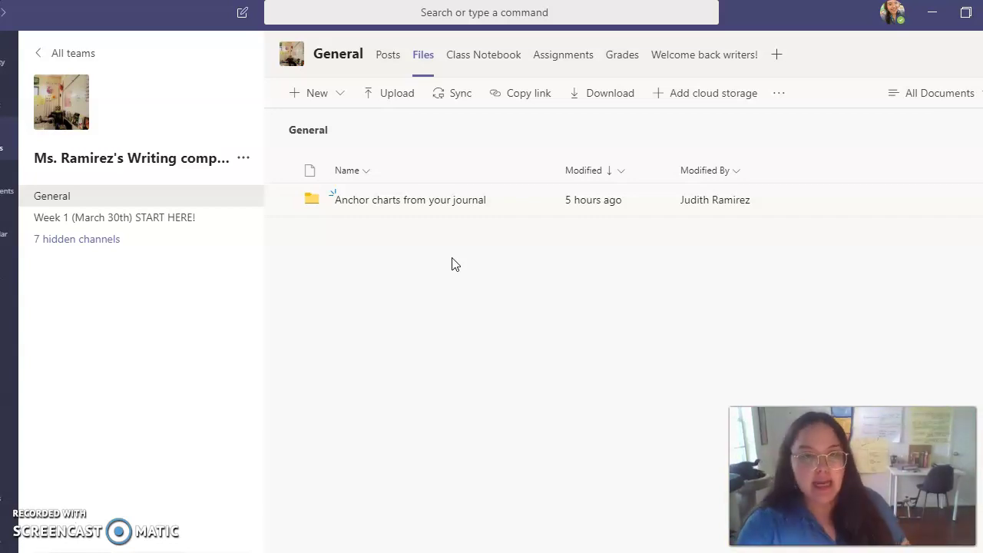
left_click(438, 237)
left_click(435, 203)
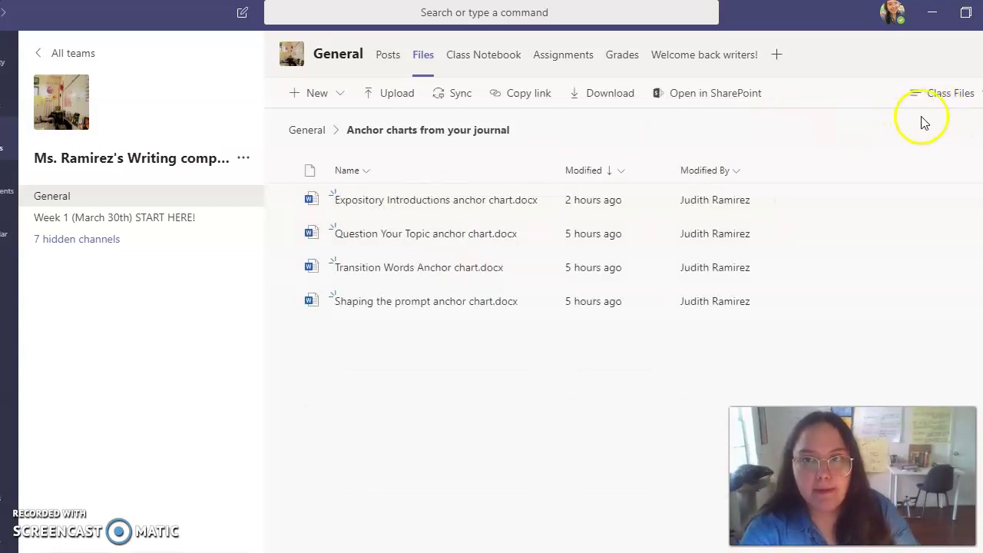
left_click(949, 93)
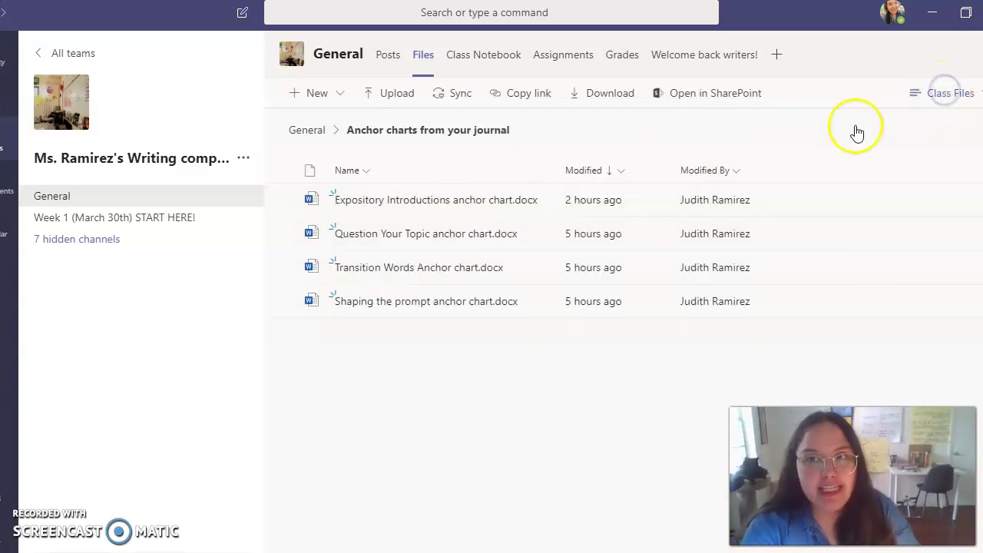
left_click(895, 170)
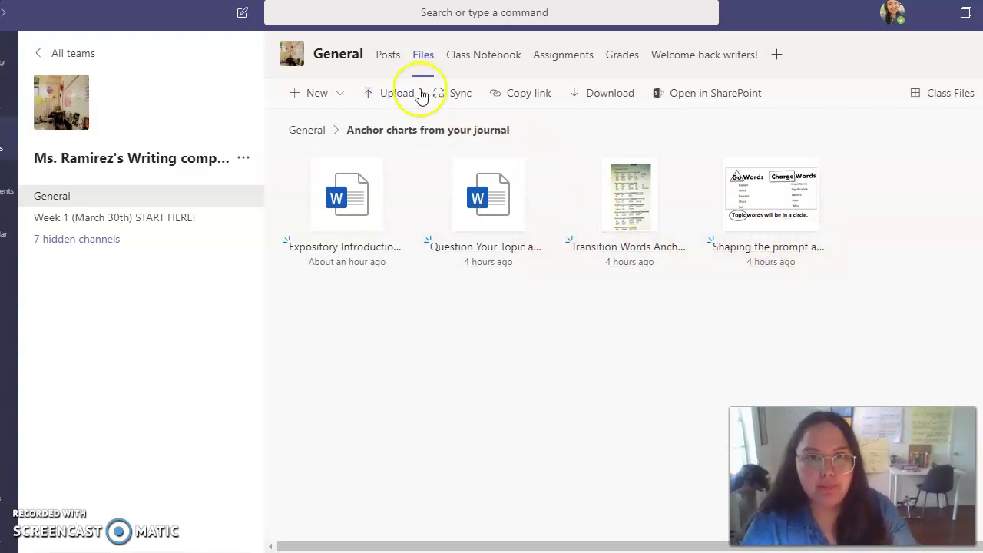
Return to General's posts, where the thread links the 'Welcome back writers!' video tab
left_click(378, 60)
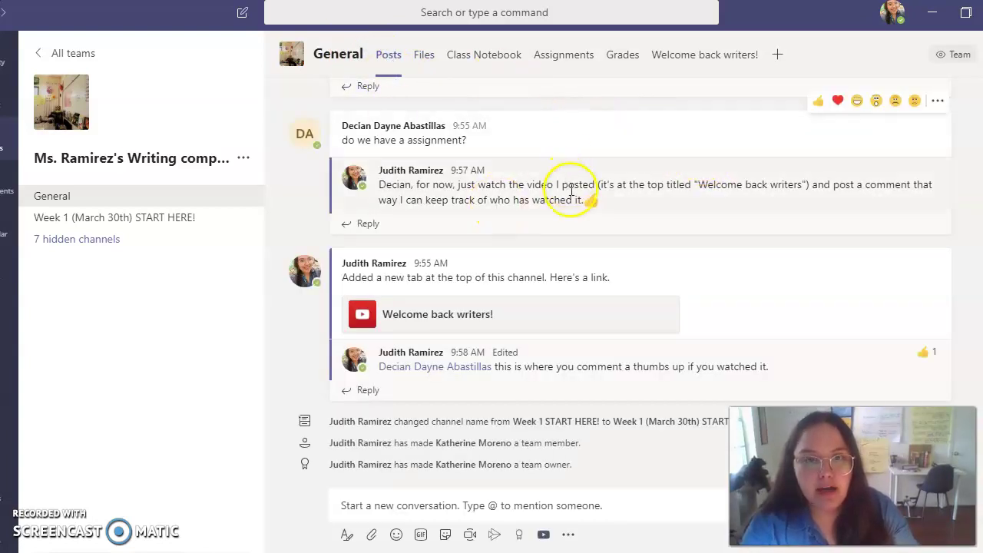
mouse_move(776, 271)
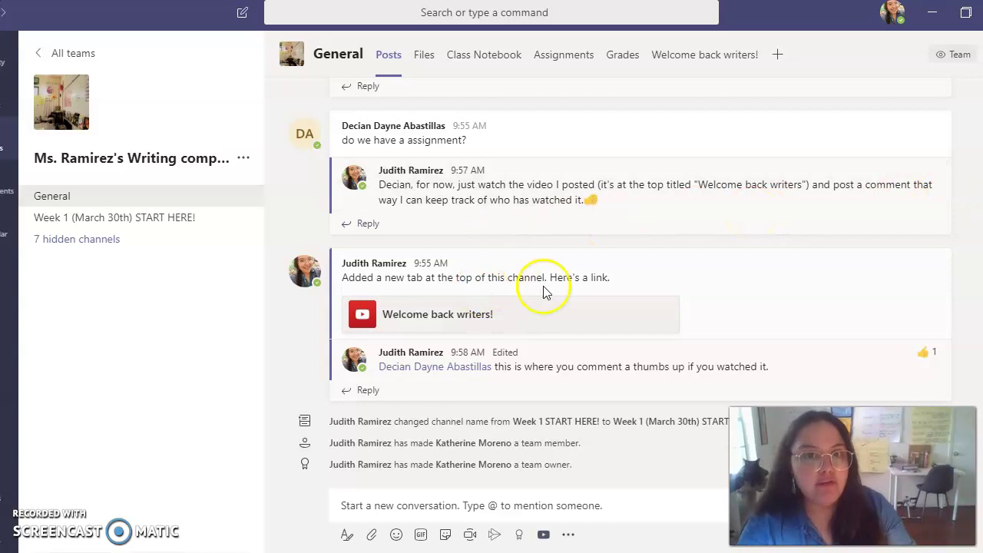
mouse_move(521, 272)
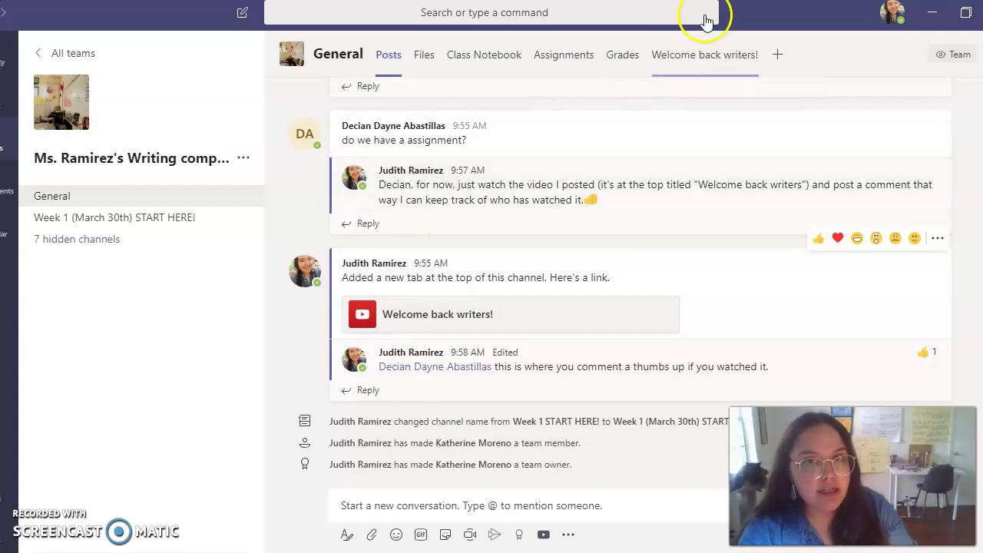
left_click(712, 57)
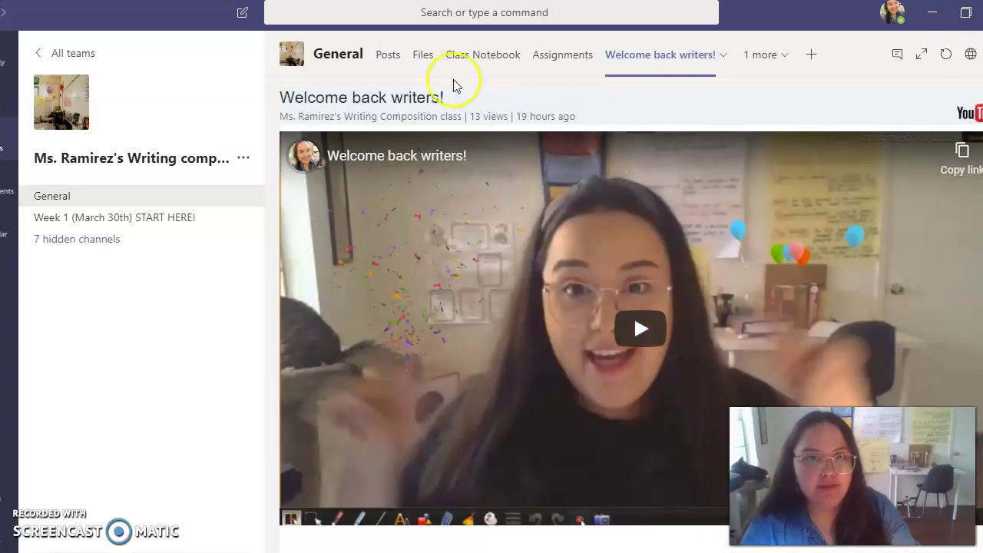
left_click(390, 59)
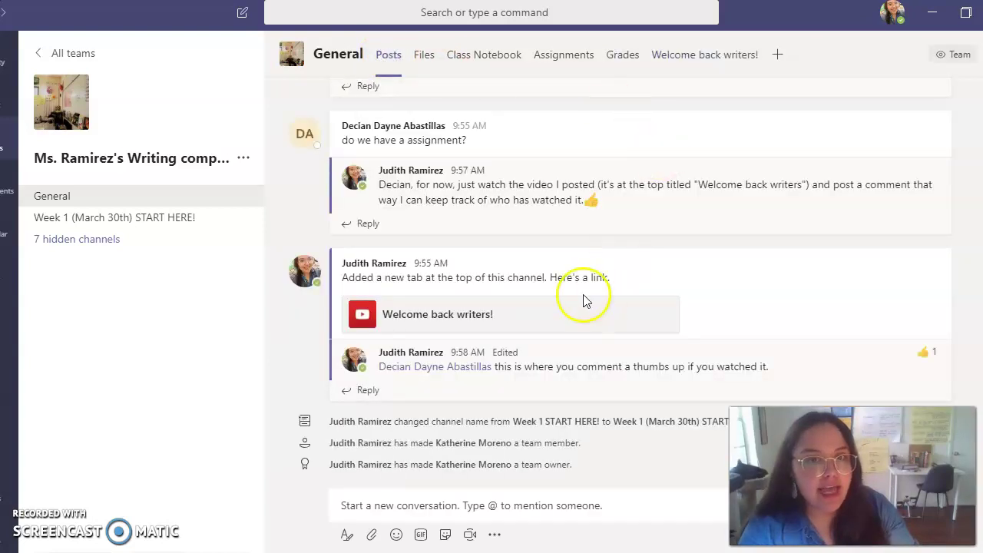
left_click(443, 324)
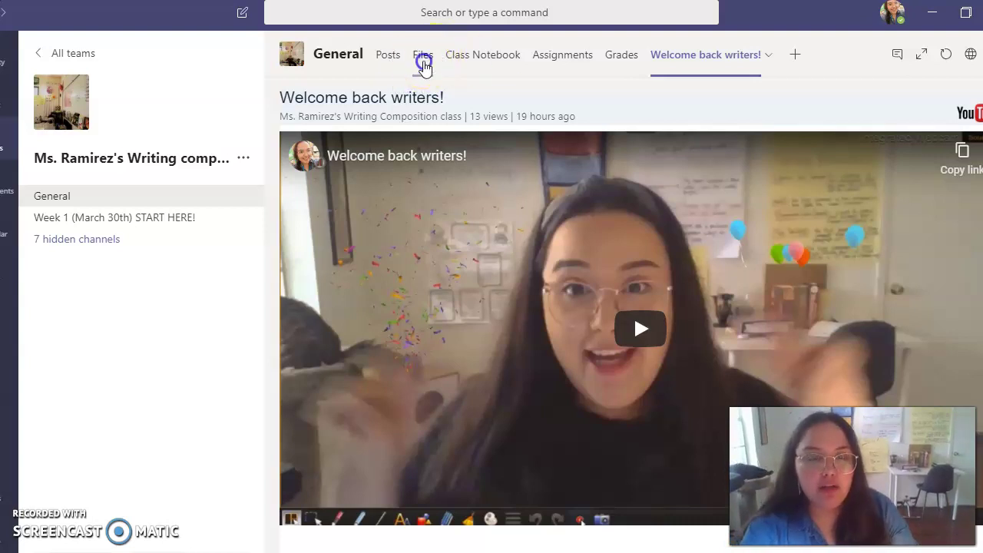
Go from General's Files back to Posts and expand the full 'Welcome back Amazing Writers!' post
left_click(424, 66)
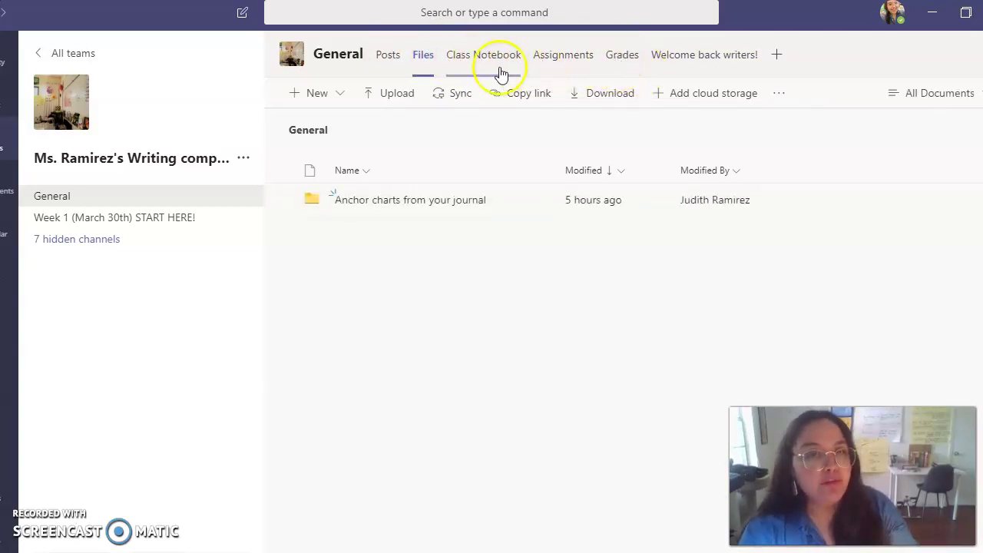
left_click(387, 57)
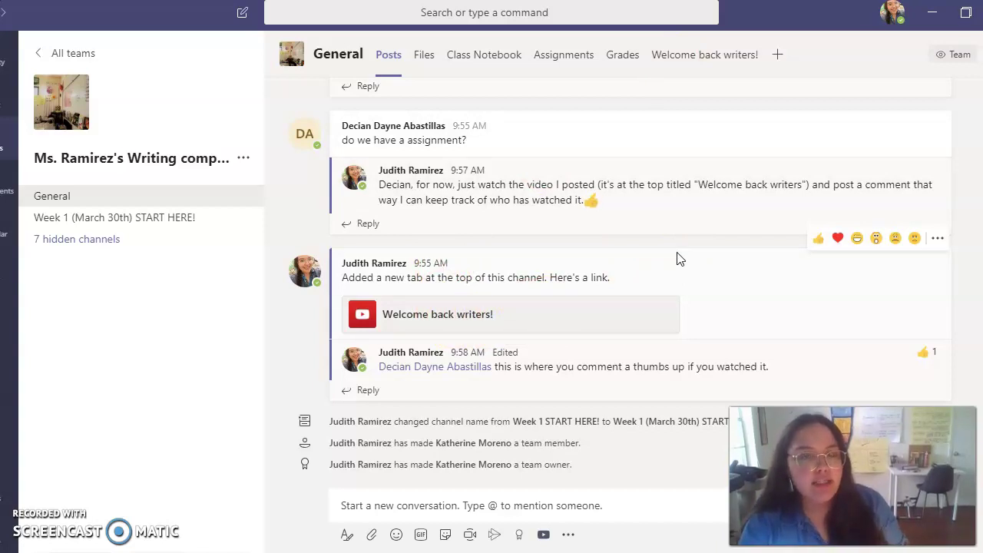
scroll(678, 258, "up", 5)
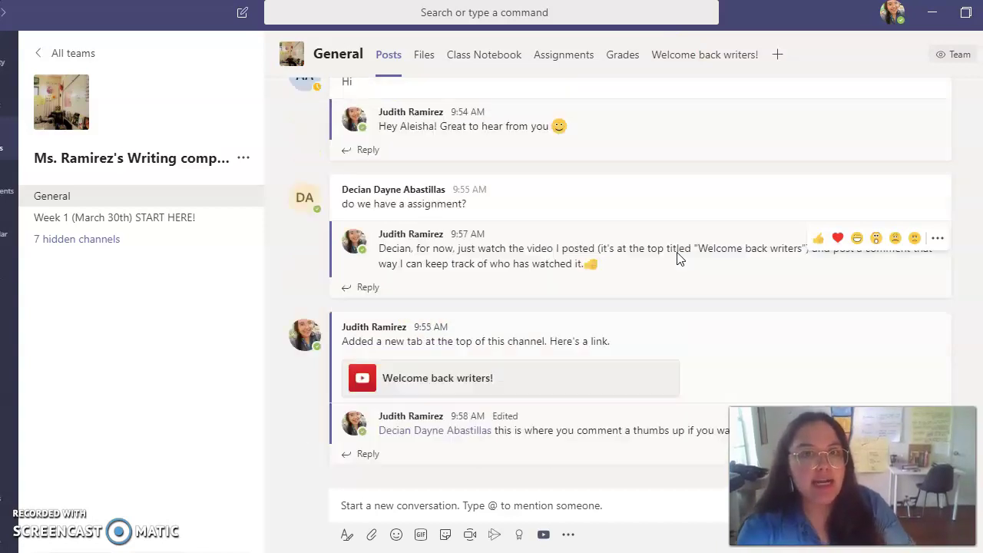
left_click(367, 225)
scroll(681, 314, "down", 5)
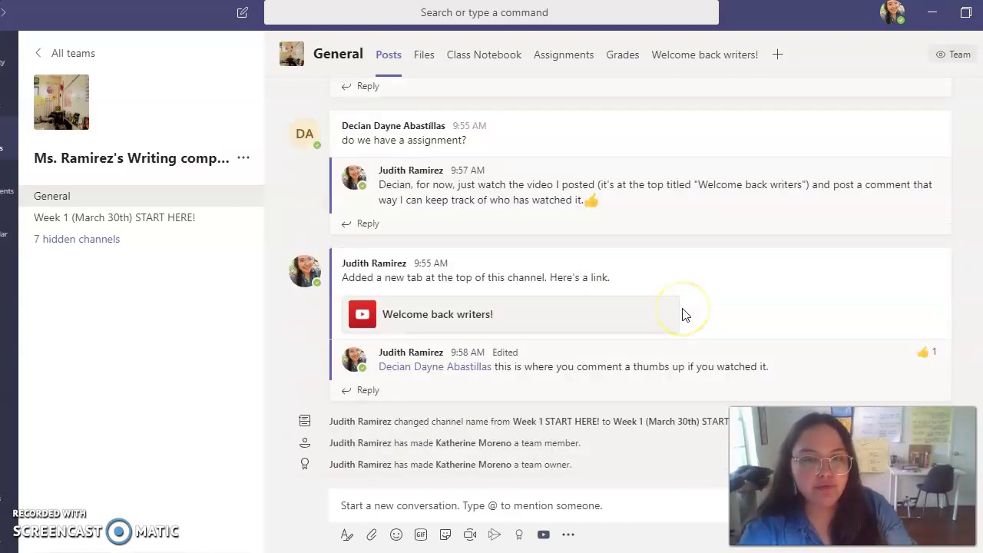
scroll(685, 314, "up", 10)
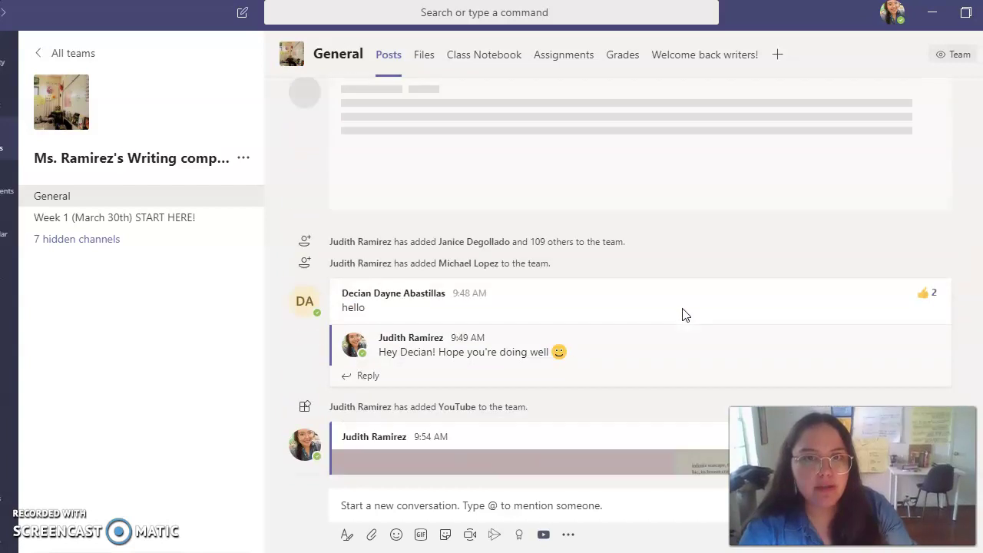
scroll(686, 315, "up", 10)
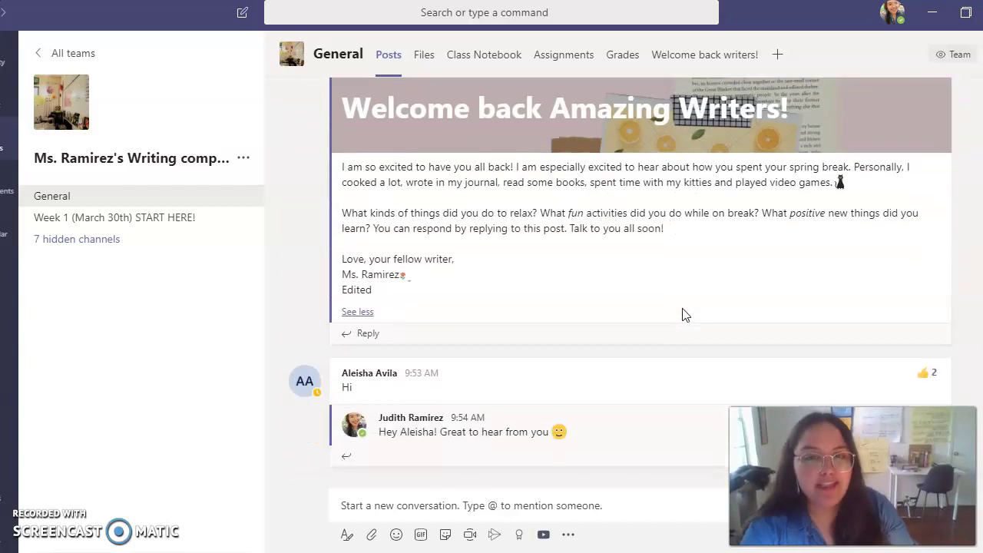
scroll(685, 315, "down", 1)
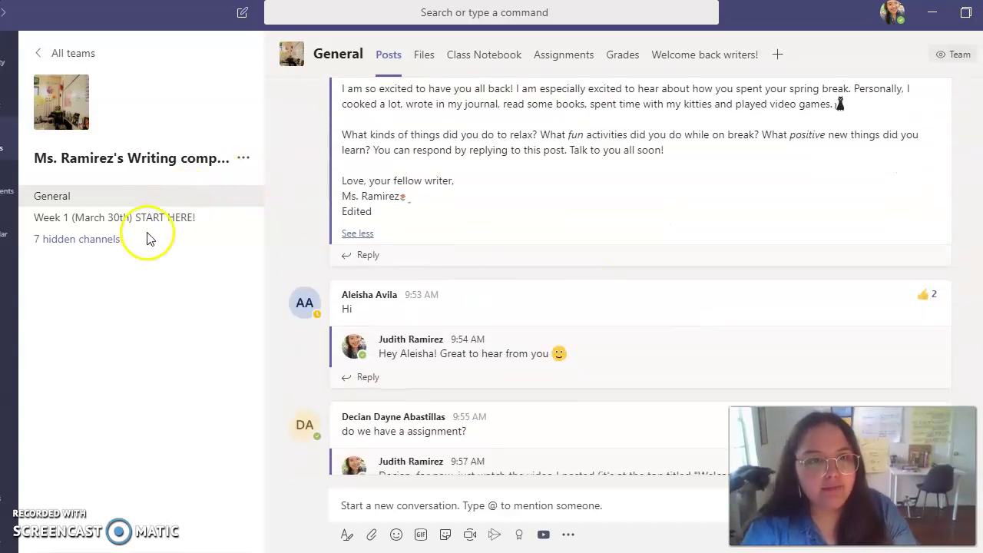
Open the 'Week 1 (March 30th) START HERE!' channel and expand its 'PLEASE READ!!!!' announcement
left_click(149, 229)
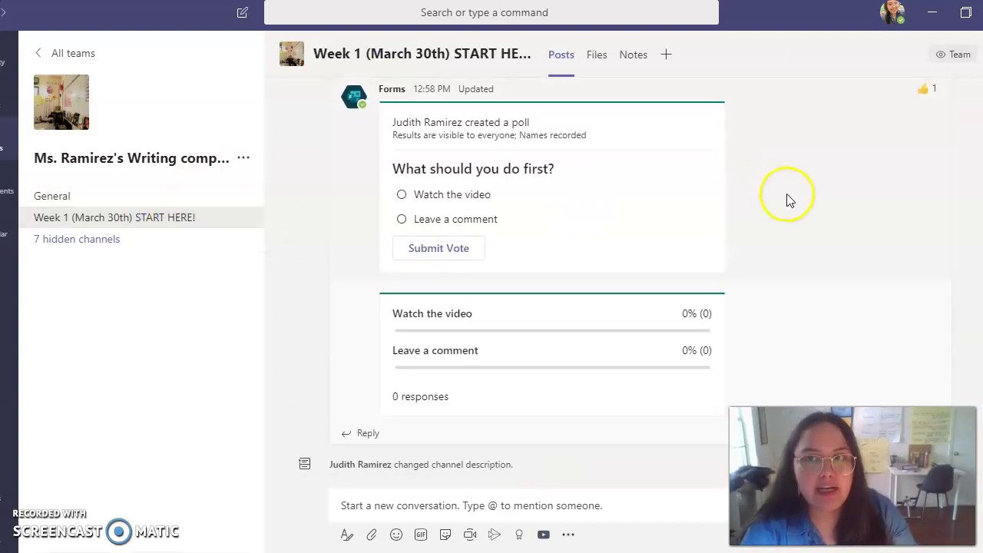
scroll(788, 198, "up", 1)
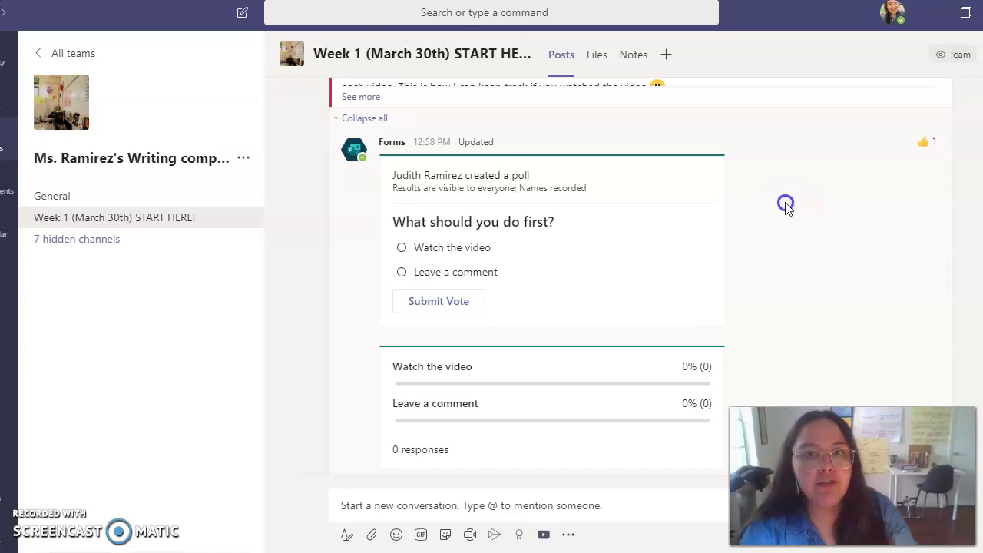
scroll(788, 203, "up", 3)
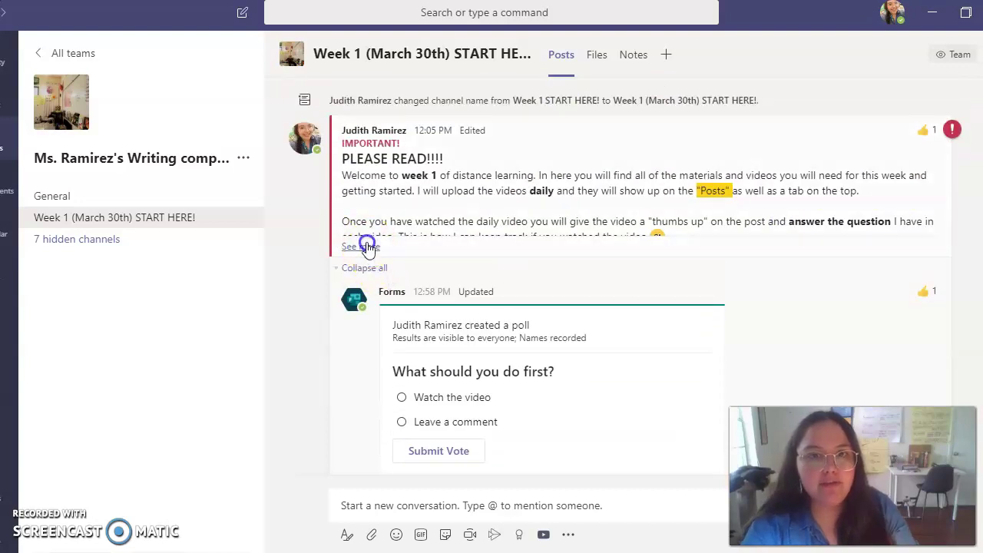
left_click(361, 246)
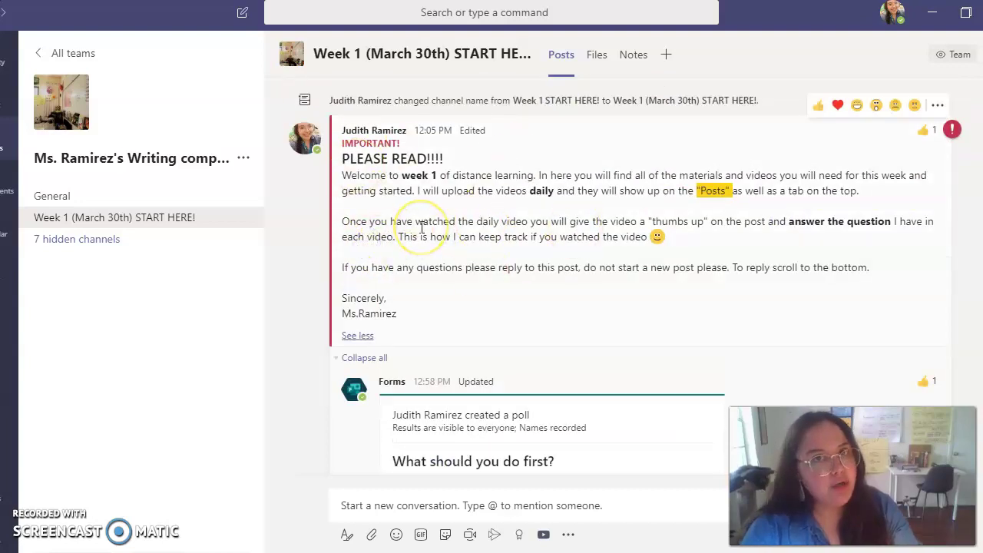